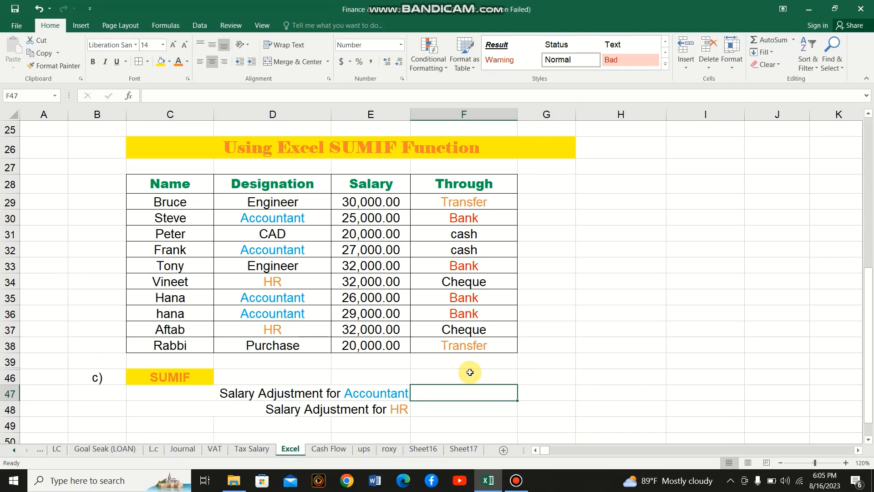
Start a SUMIF formula in F47 for the Accountant salary adjustment, with the designations D29:D38 as the criteria range
click(438, 403)
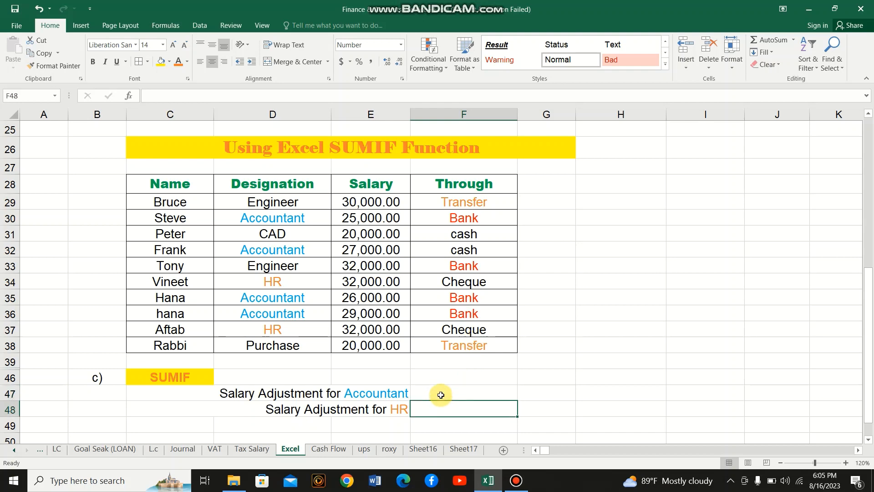
click(440, 395)
text(=)
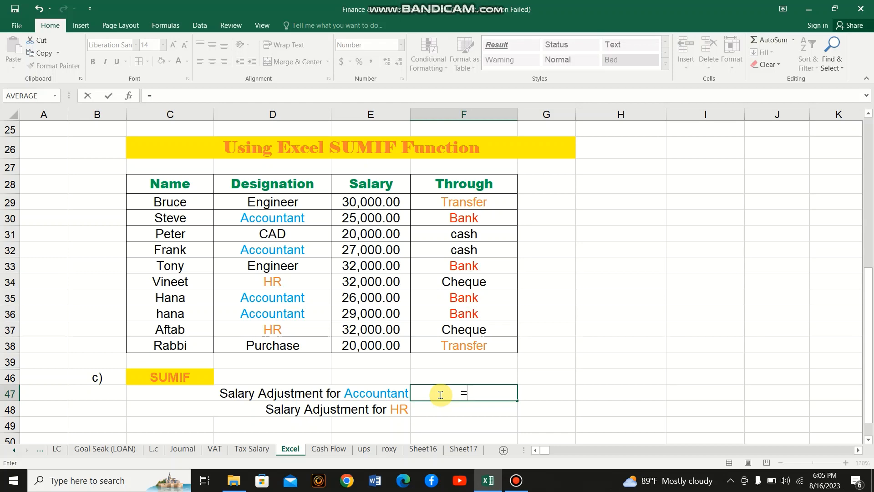
text(sumif)
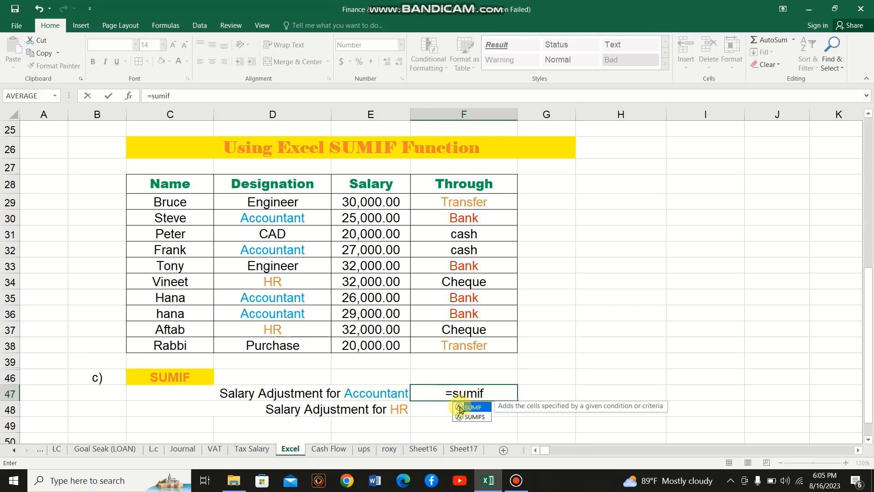
double_click(460, 407)
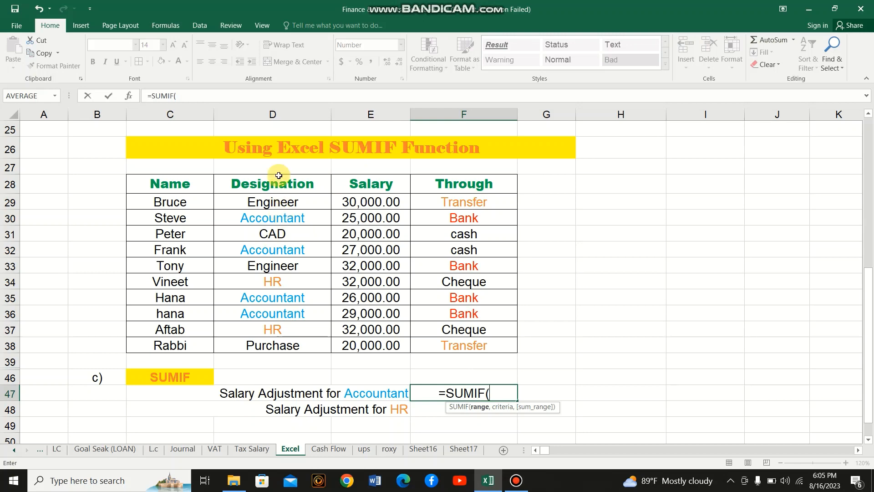
click(278, 202)
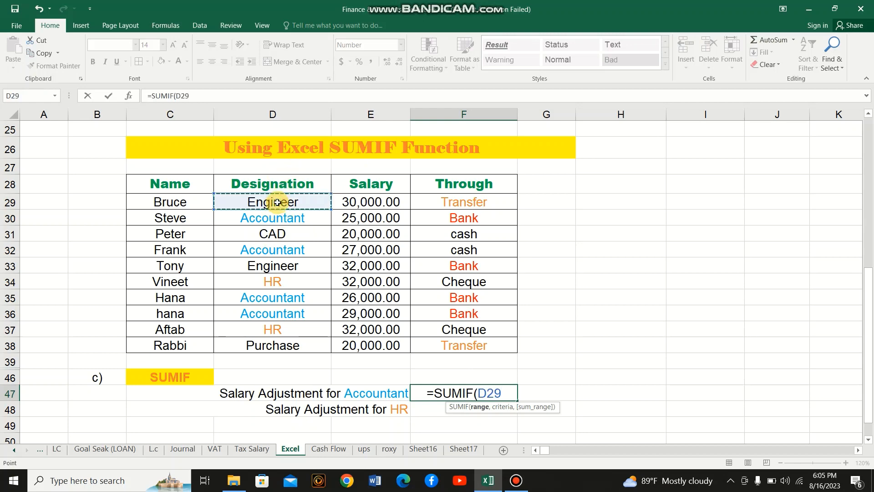
drag(278, 202, 273, 345)
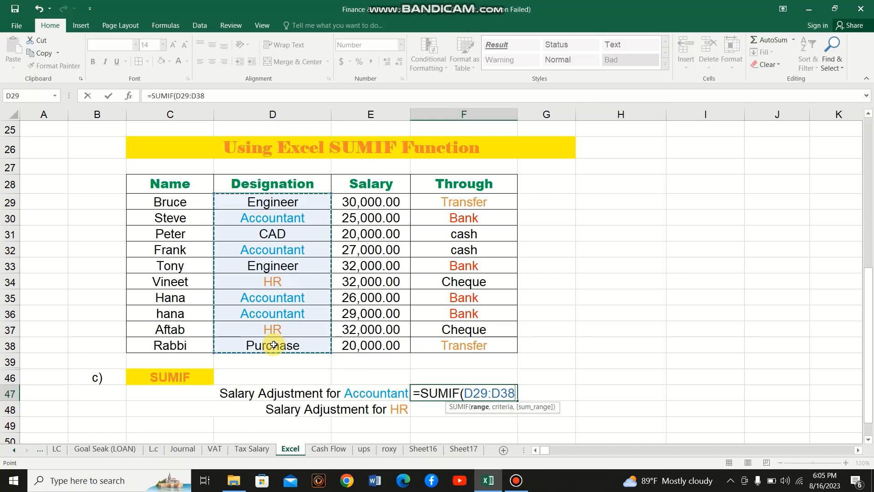
text(,)
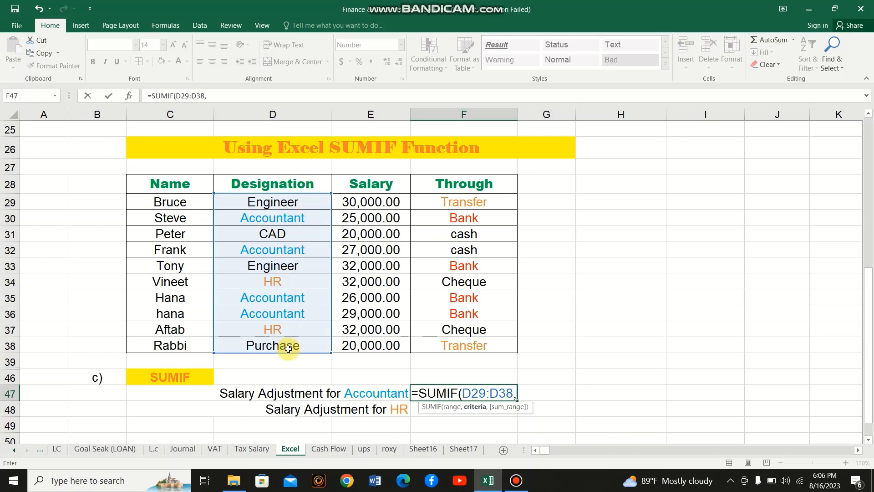
Complete the F47 formula with D30 (Accountant) as the criterion and the salaries E29:E38 as the sum range
click(300, 221)
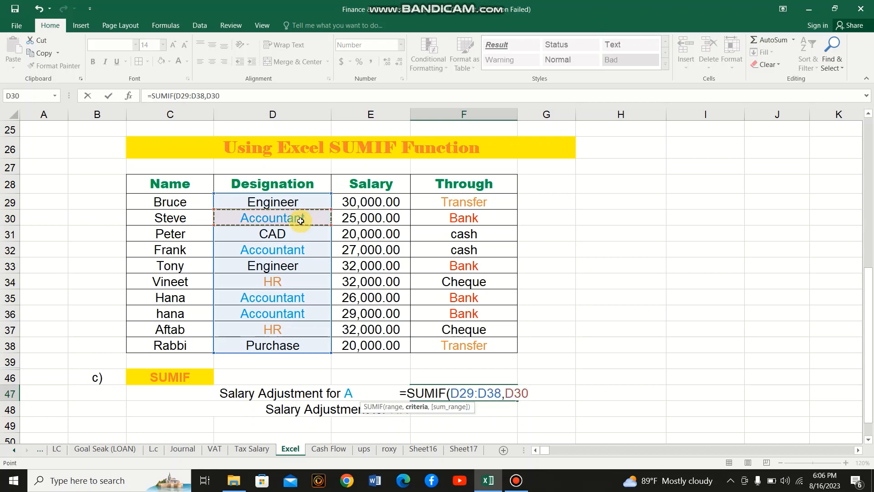
click(226, 96)
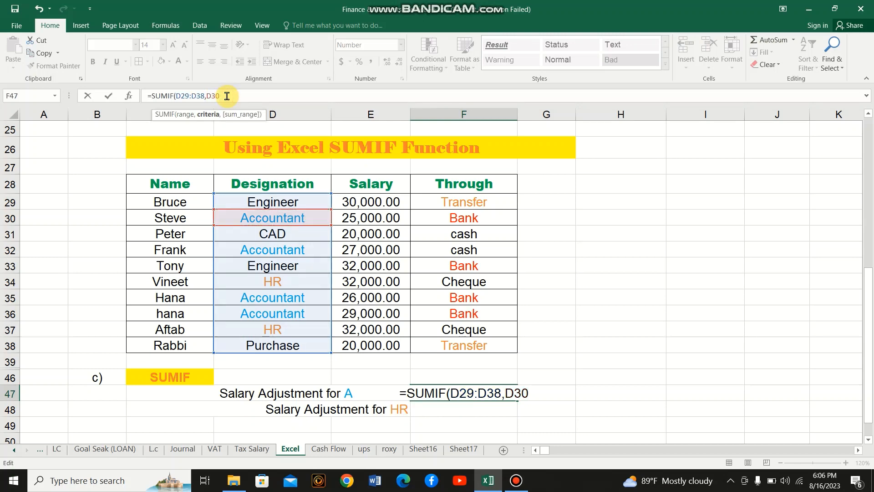
text(,)
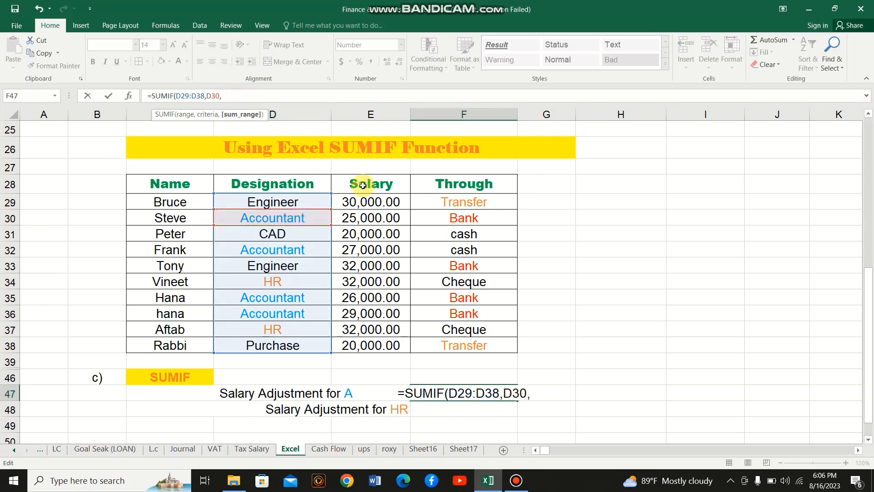
click(438, 252)
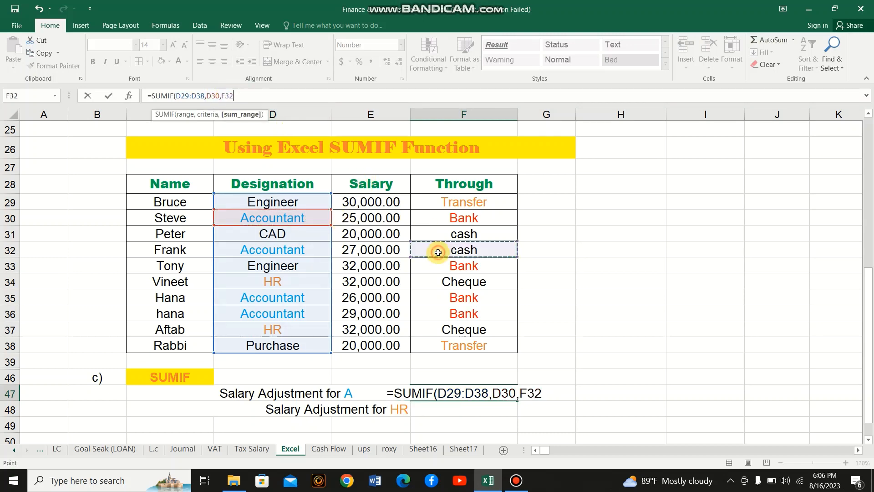
click(394, 202)
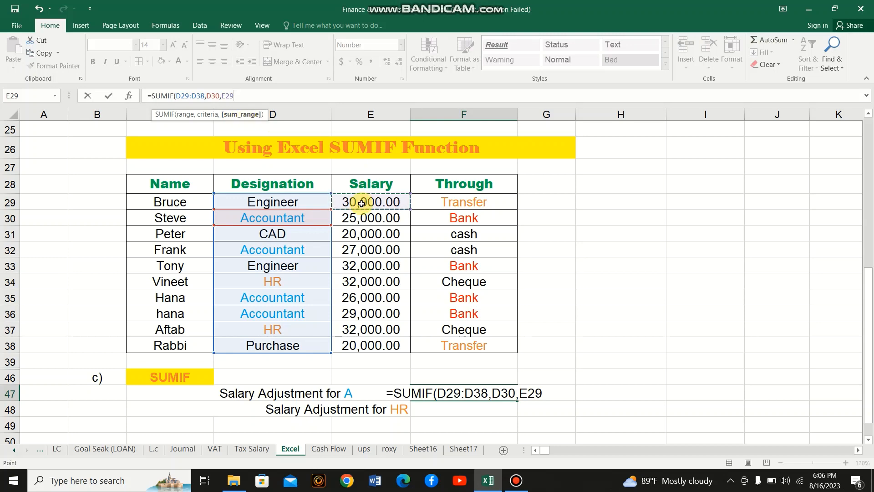
drag(362, 204, 360, 345)
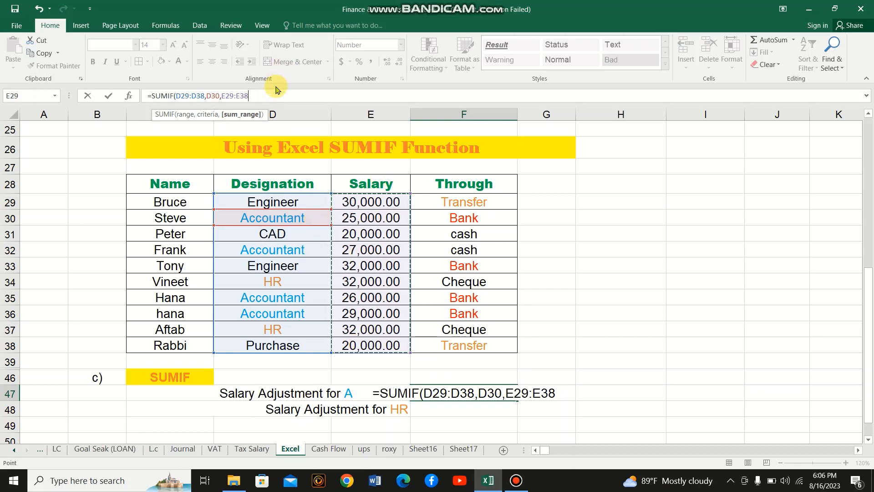
text())
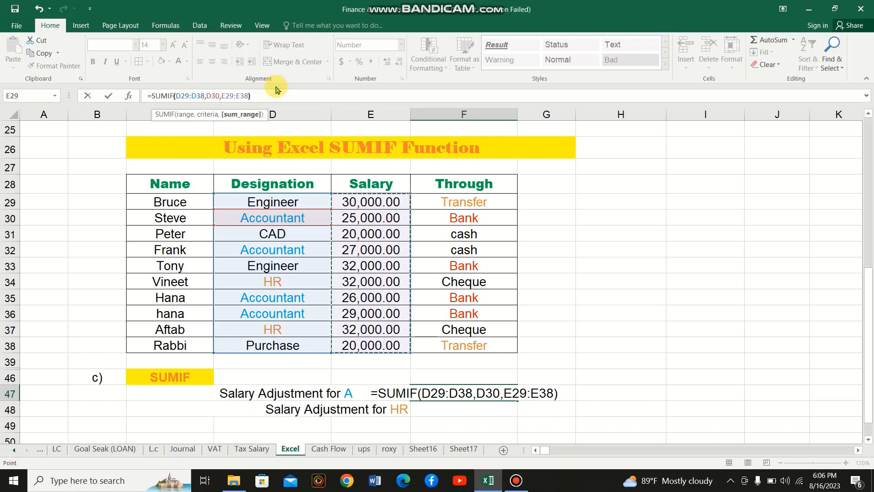
key(Return)
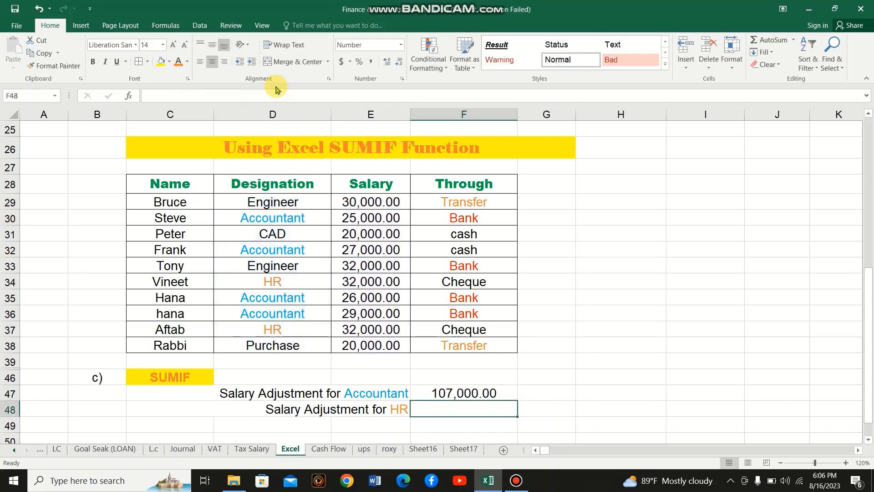
Check the Accountant result in F47 against the individual Accountant salaries in E30, E32, E35 and E36
click(439, 390)
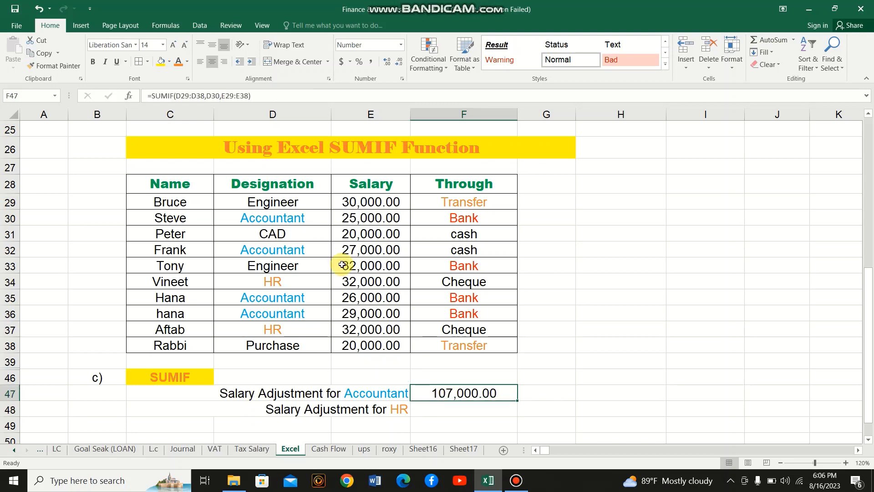
click(349, 217)
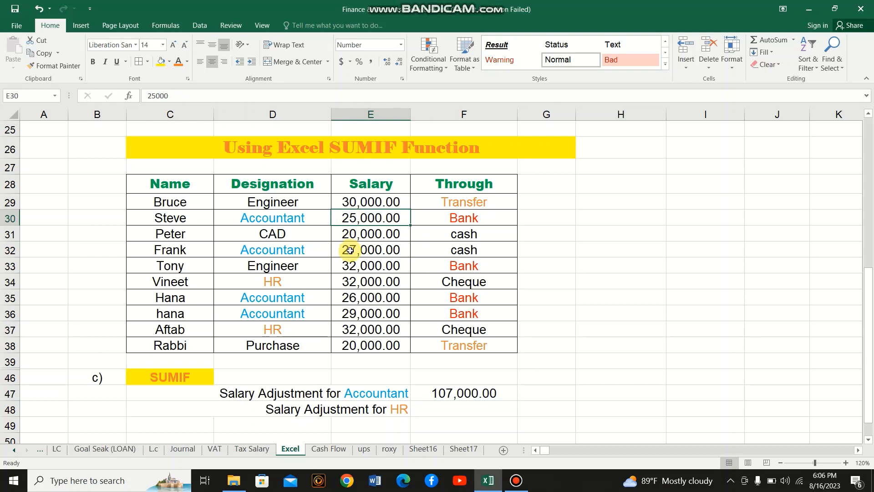
click(350, 249)
click(352, 302)
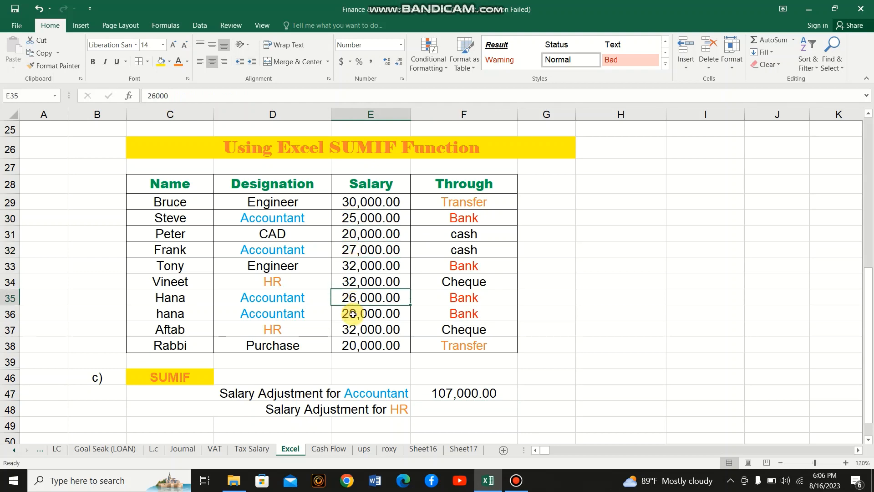
click(352, 314)
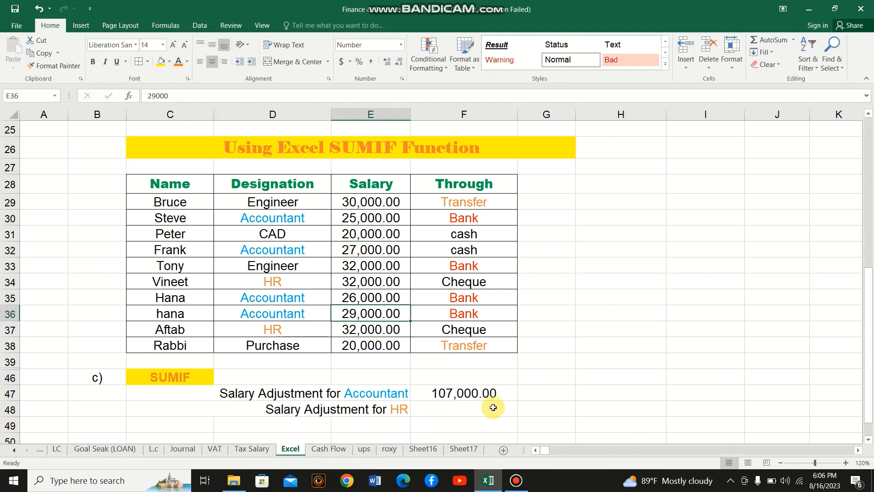
click(475, 397)
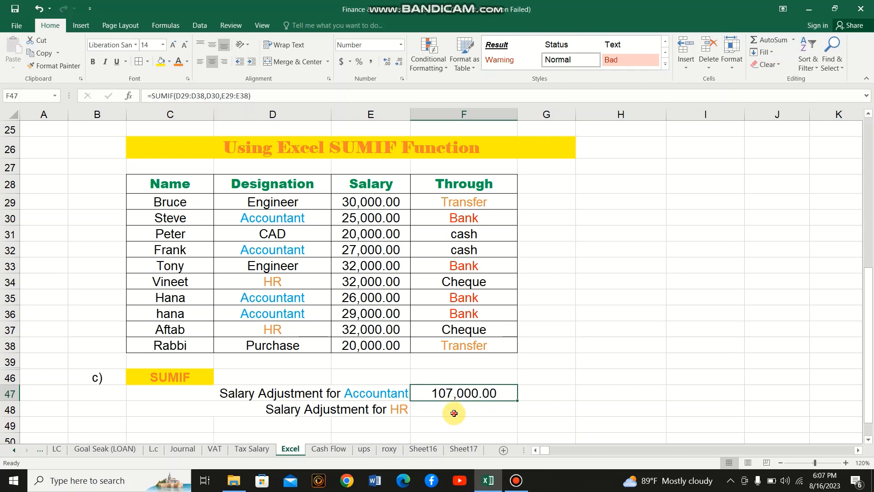
Start a SUMIF formula in F48 for the HR salary adjustment, with the designations D29:D38 as the criteria range
click(452, 408)
click(549, 391)
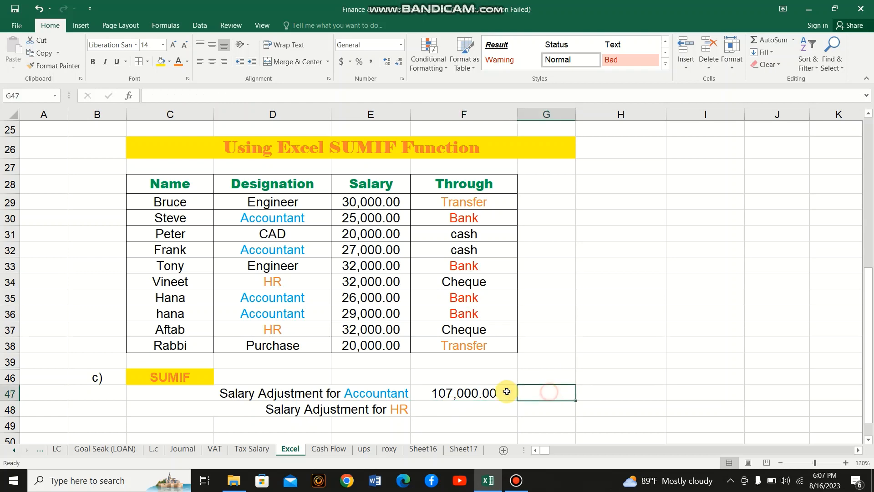
click(469, 403)
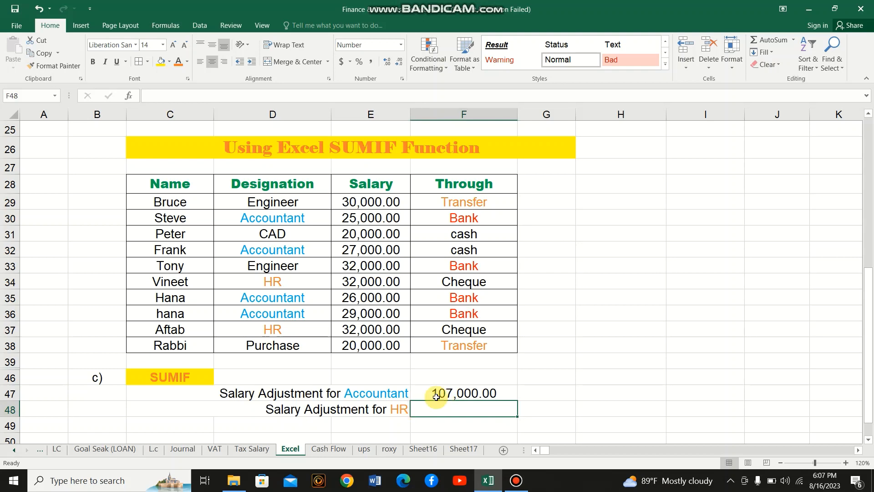
text(=s)
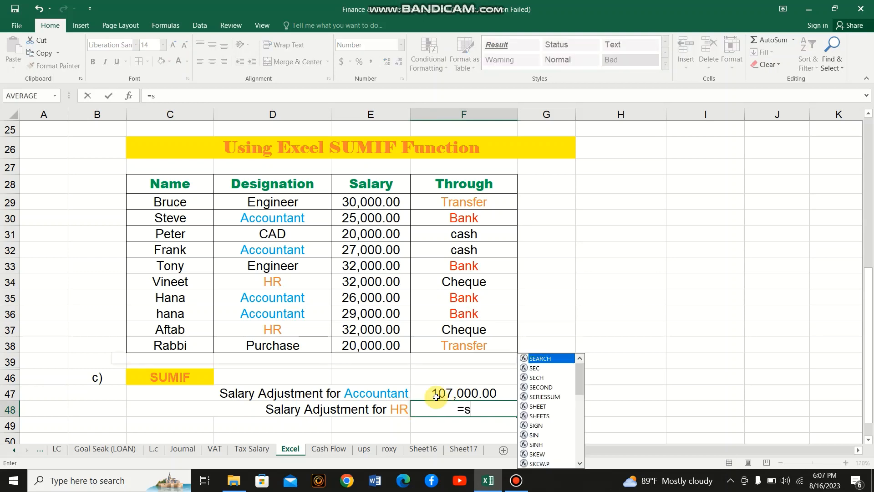
text(umif)
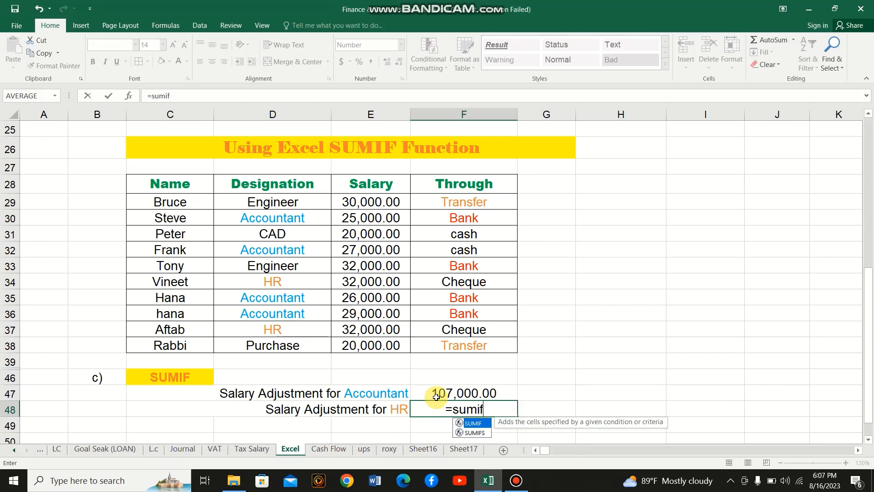
double_click(461, 423)
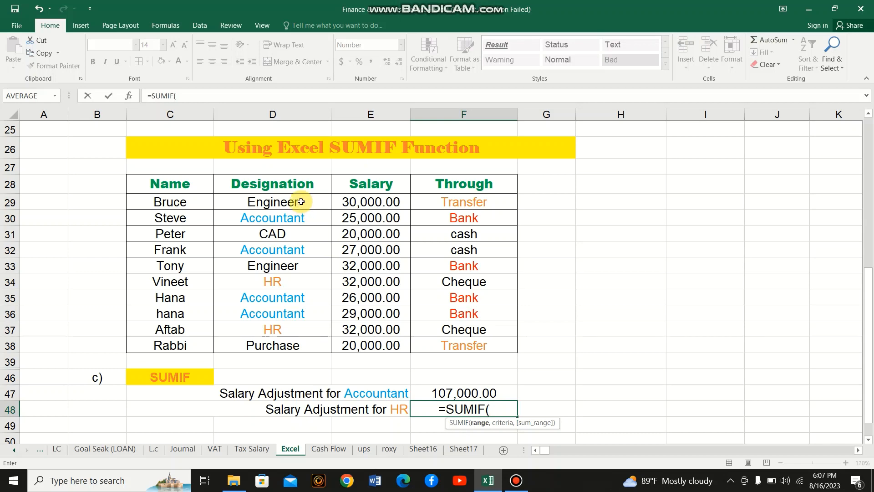
drag(301, 202, 291, 341)
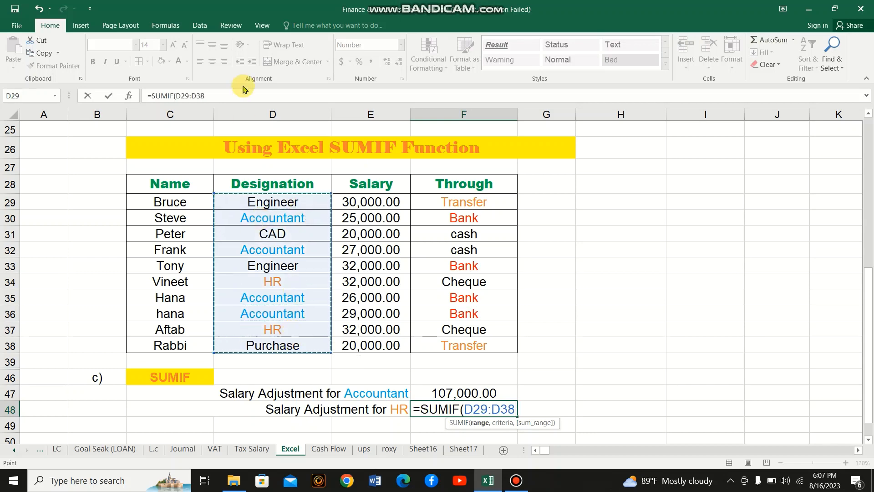
click(224, 91)
text(,)
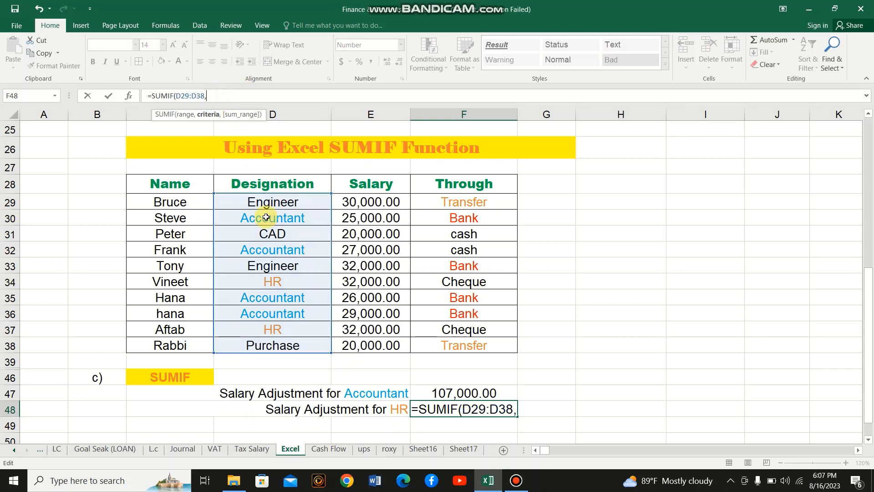
Complete the F48 formula with D34 (HR) as the criterion and the salaries E29:E38 as the sum range
click(275, 279)
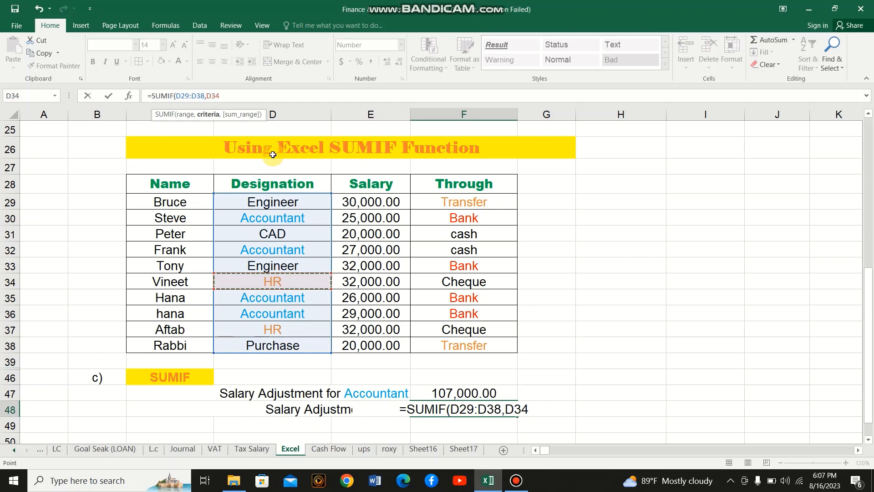
text(,)
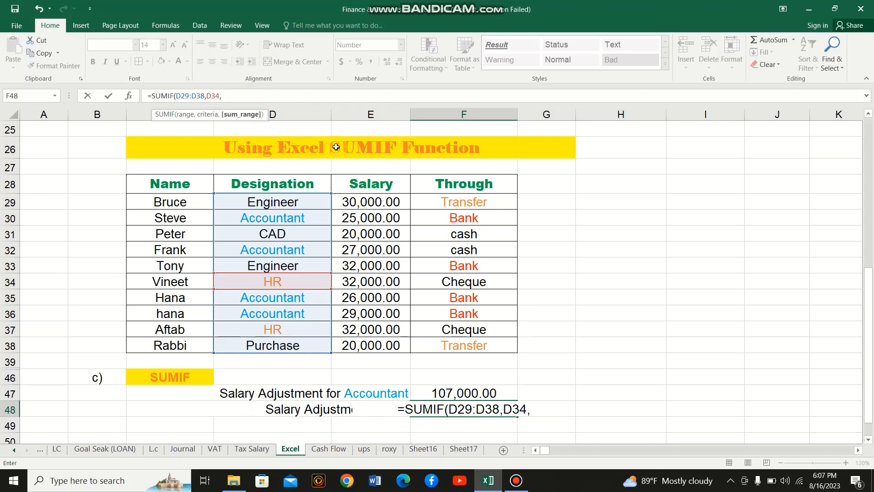
drag(357, 200, 359, 345)
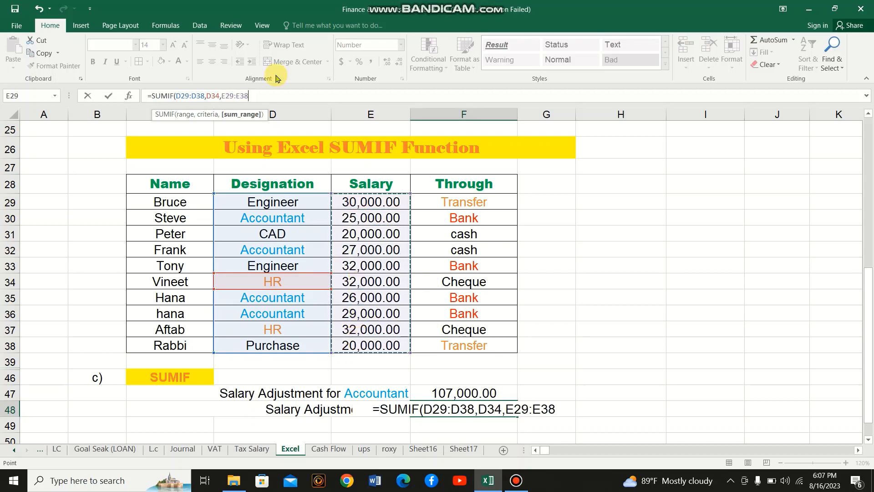
text())
key(Return)
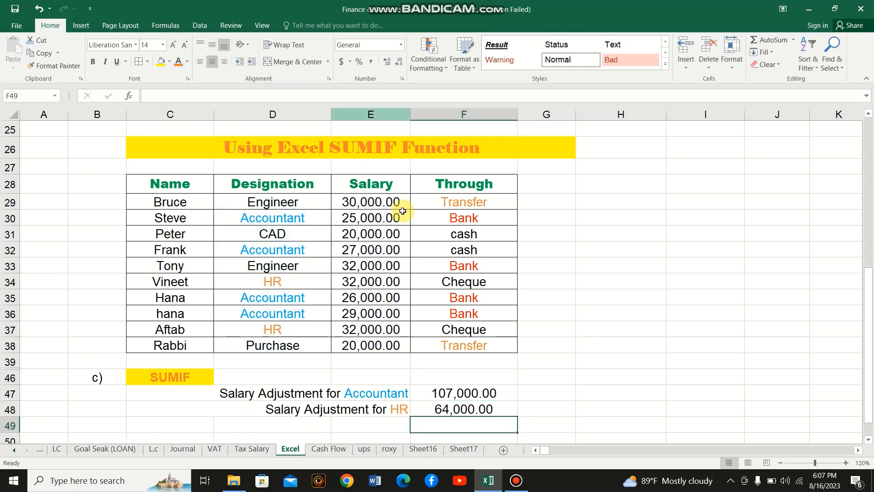
Check the HR result in F48 against the two HR salaries in E34 and E37
click(455, 410)
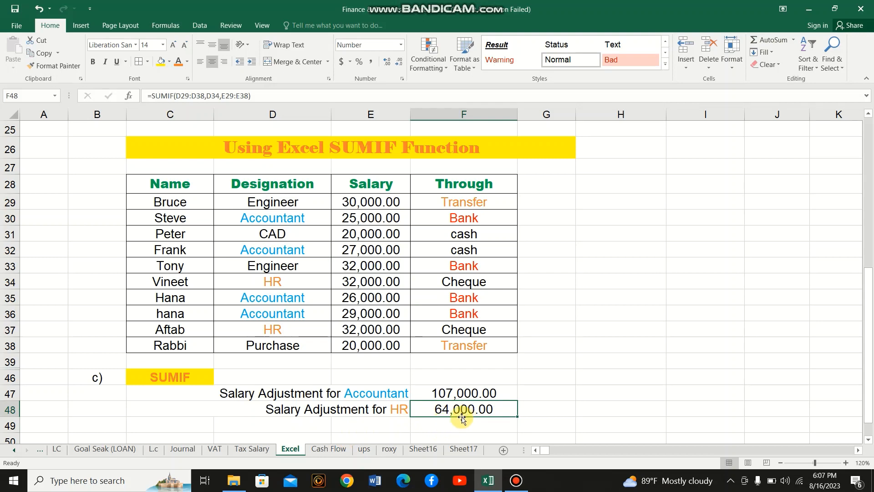
click(348, 285)
click(349, 328)
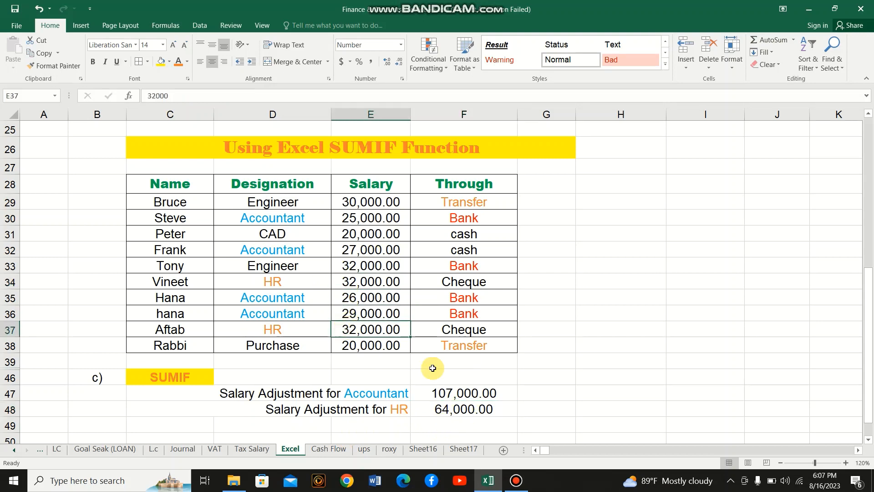
click(446, 408)
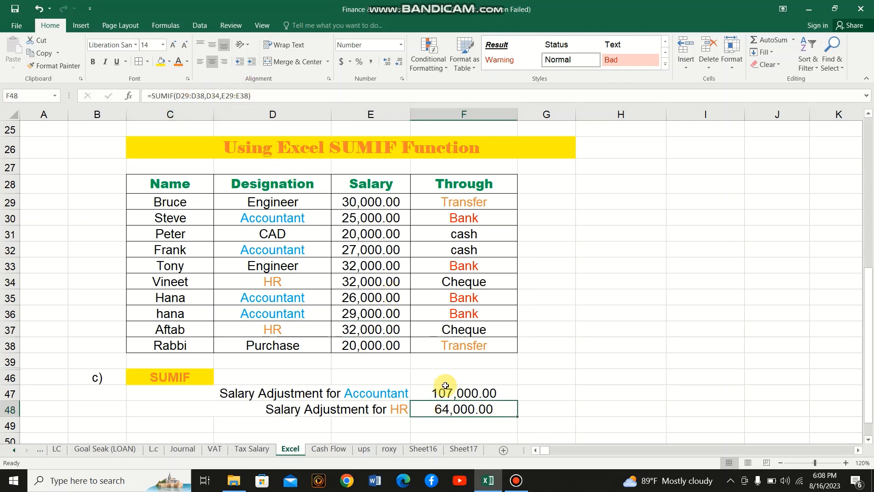
scroll(446, 387, down, 1)
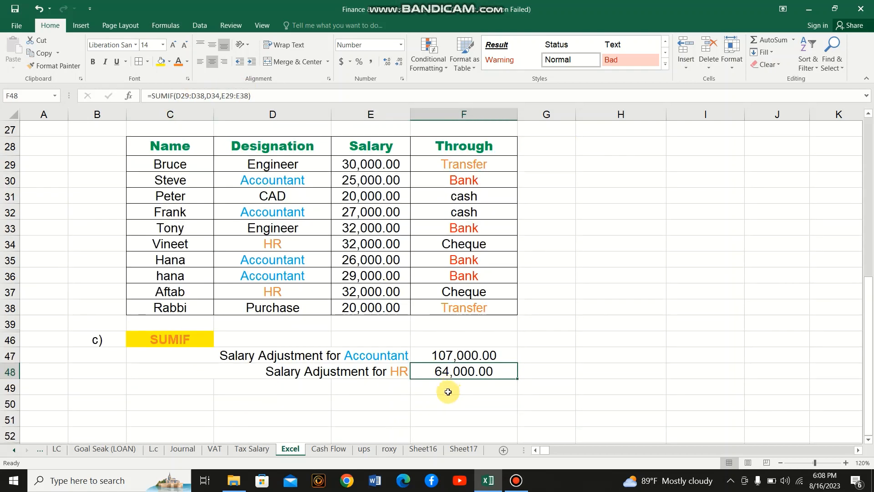
Start a SUMIF formula in F49 with the designations D29:D38 as the criteria range
click(448, 390)
text(=)
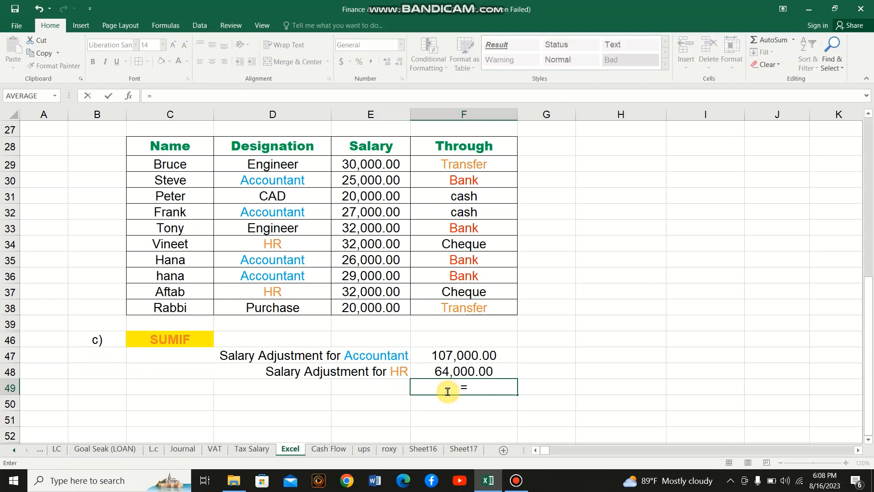
text(sumif)
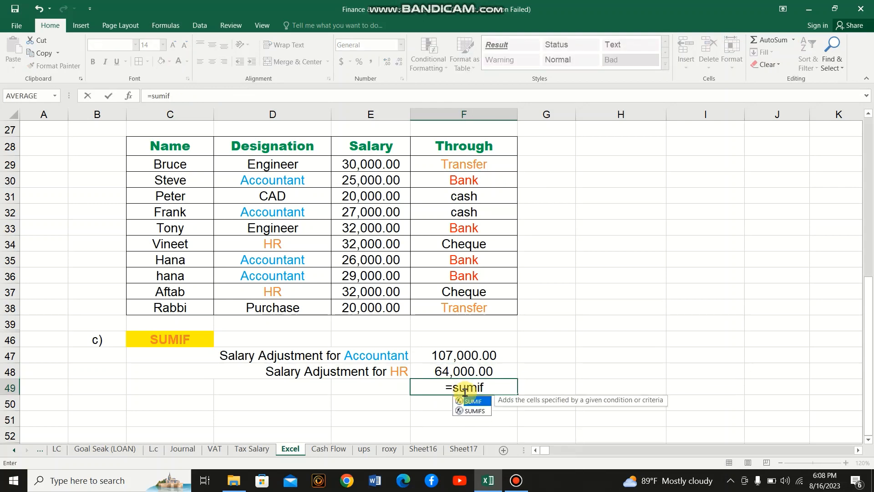
double_click(464, 402)
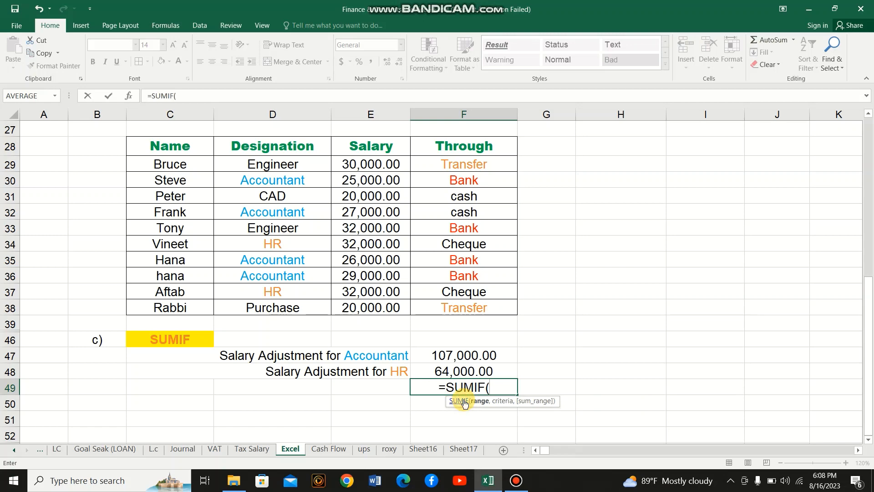
drag(291, 163, 283, 304)
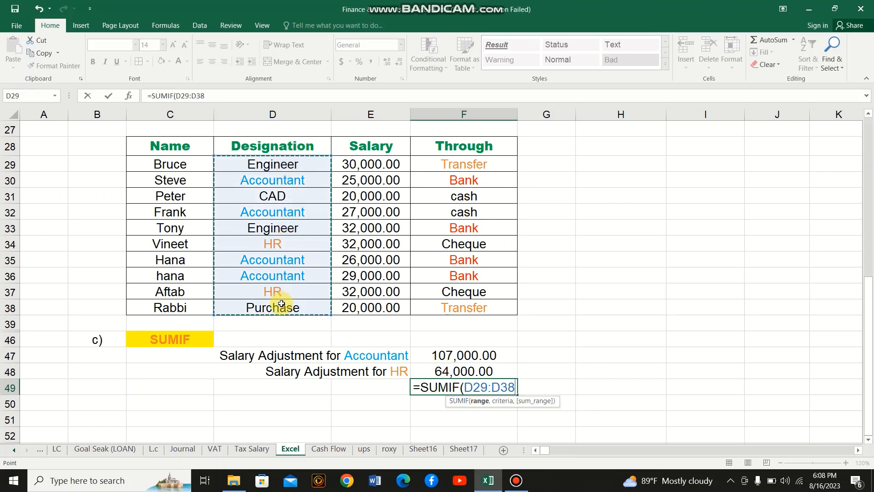
click(218, 92)
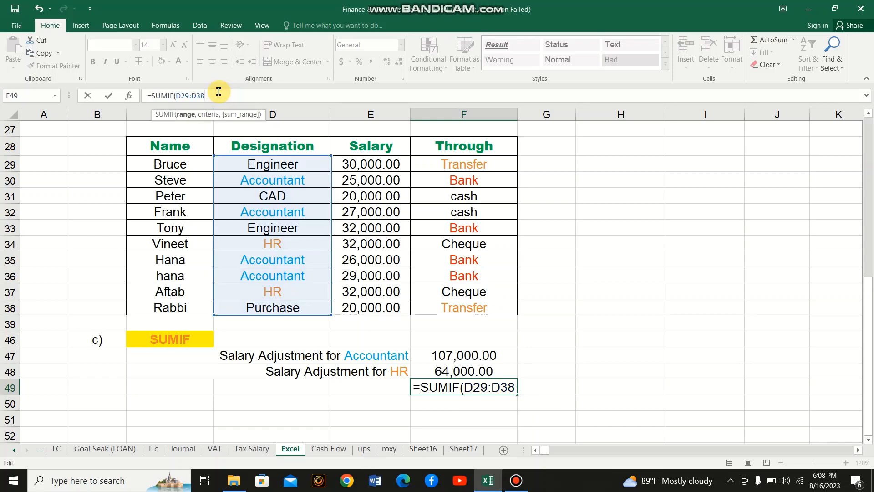
text(.)
key(BackSpace)
text(,)
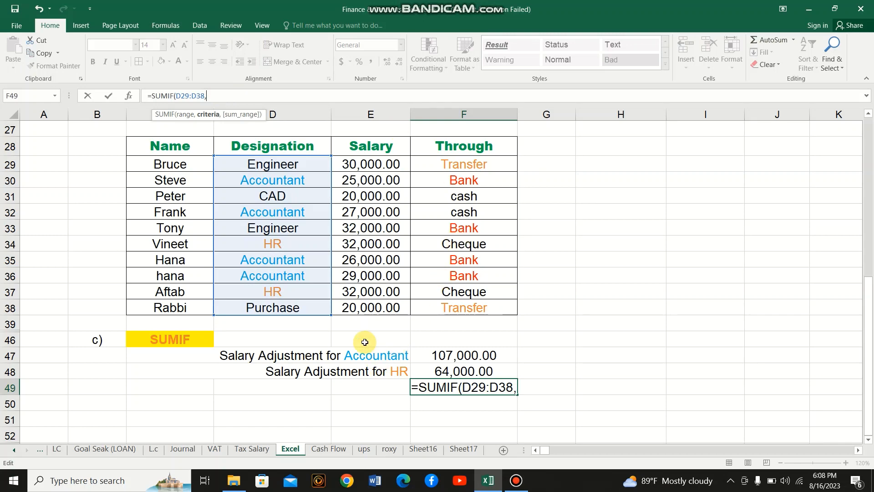
Complete the F49 formula with the text "Accountant" as the criterion and the salaries E29:E38 as the sum range
click(336, 118)
key(BackSpace)
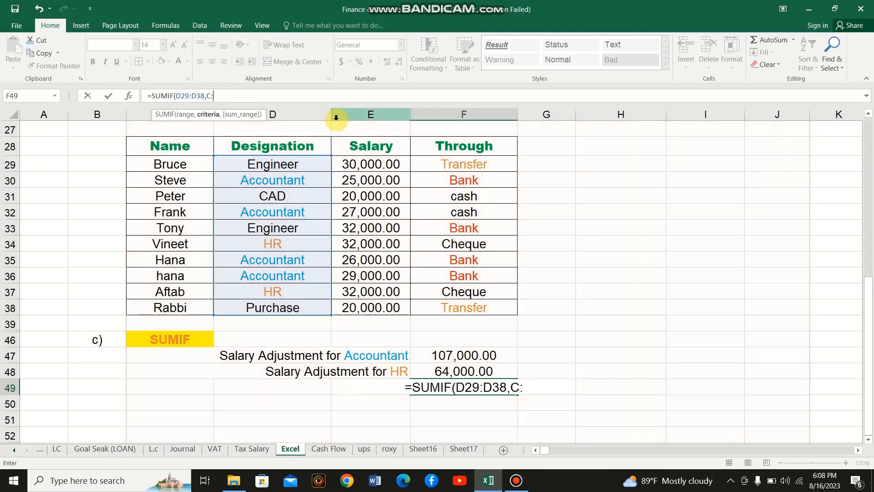
text(")
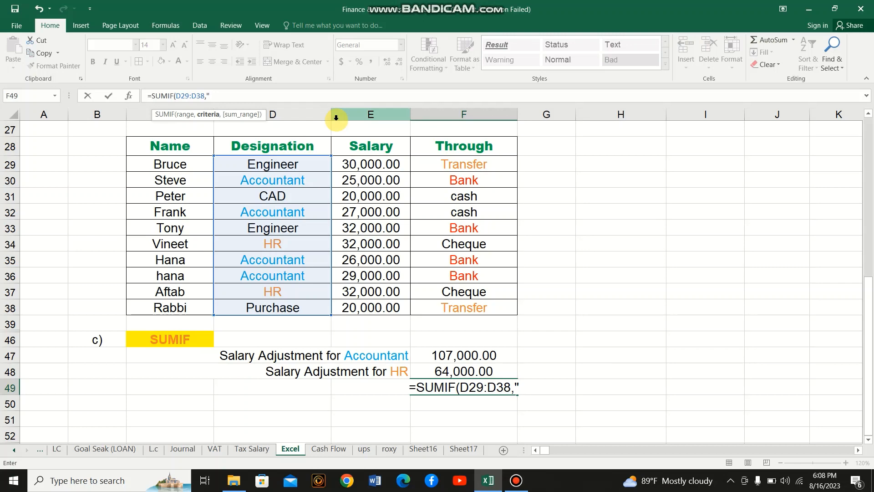
text(Acc)
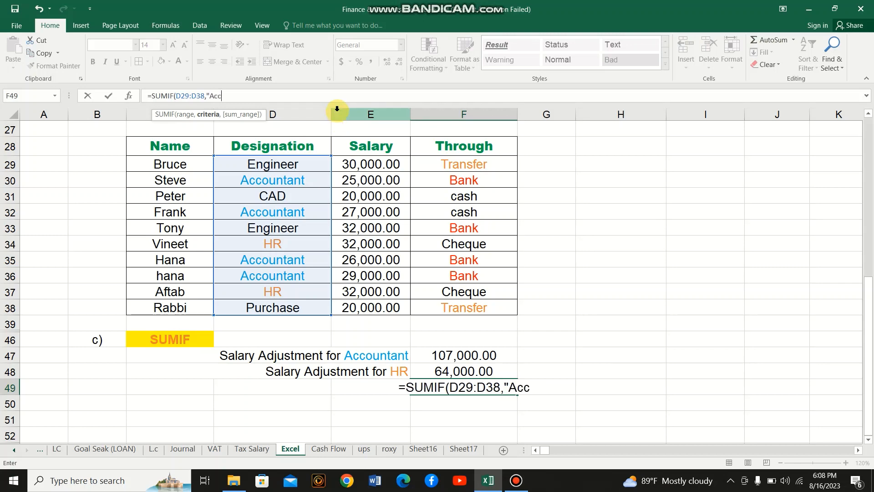
text(ountant)
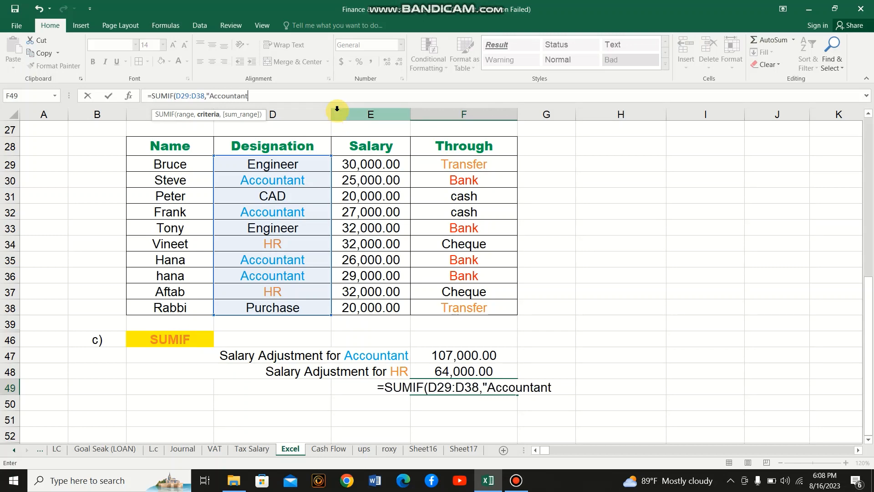
text(",)
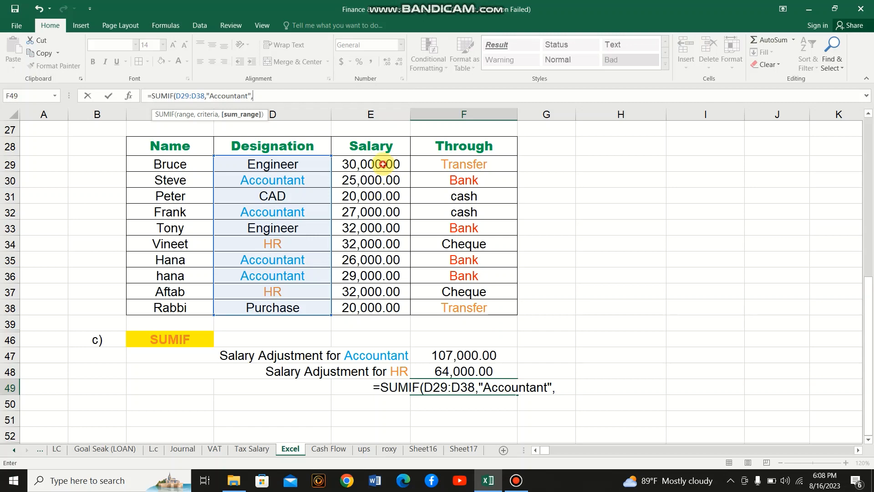
drag(383, 164, 377, 308)
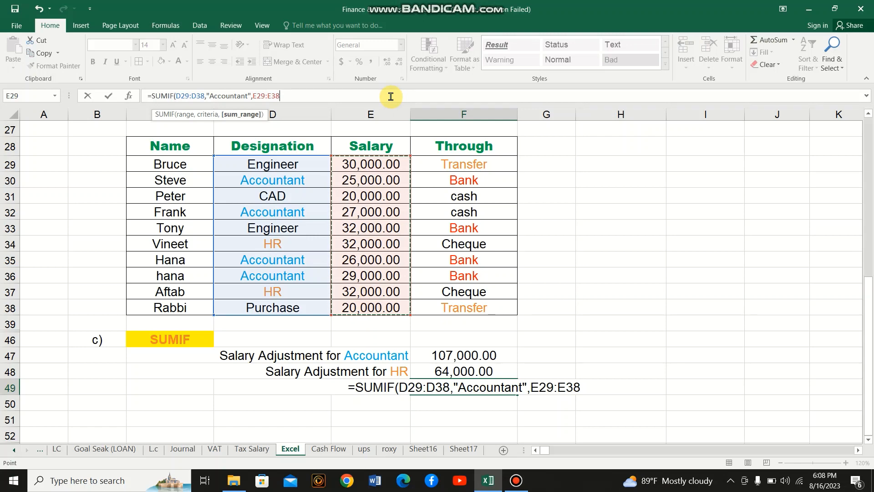
key(Return)
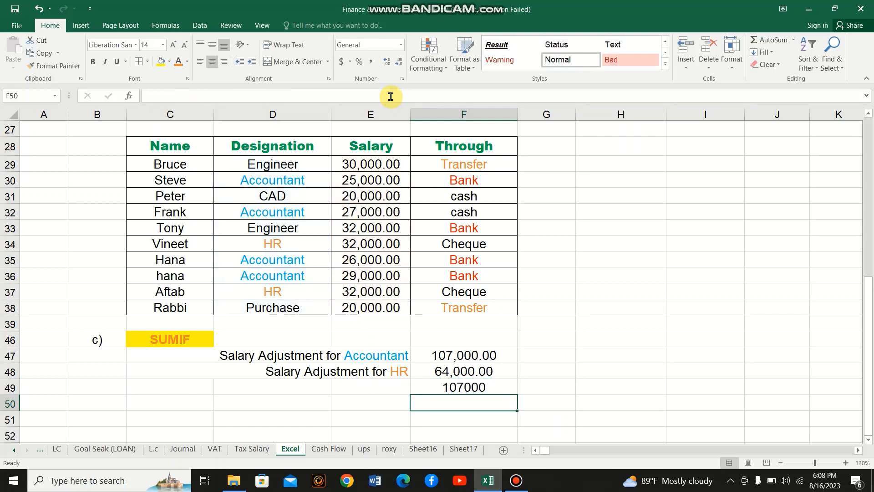
Compare the text-criterion formula in F49 with the cell-reference formulas in F47 and F48
click(462, 387)
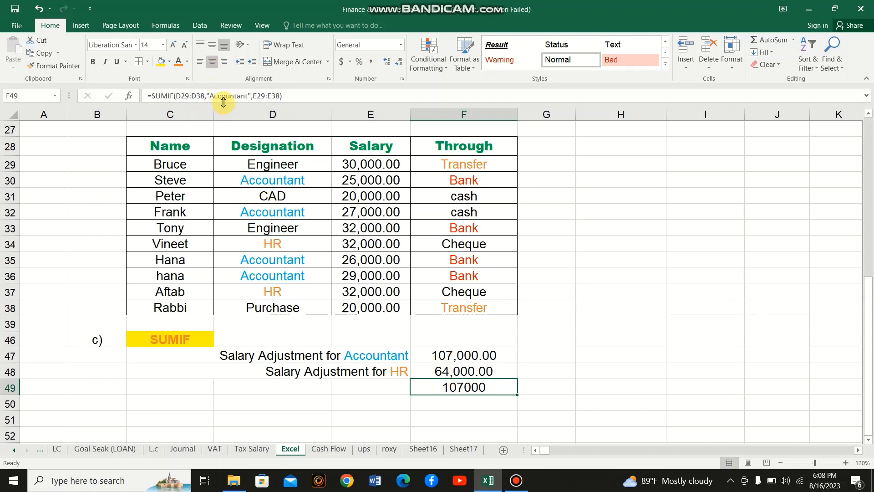
click(450, 355)
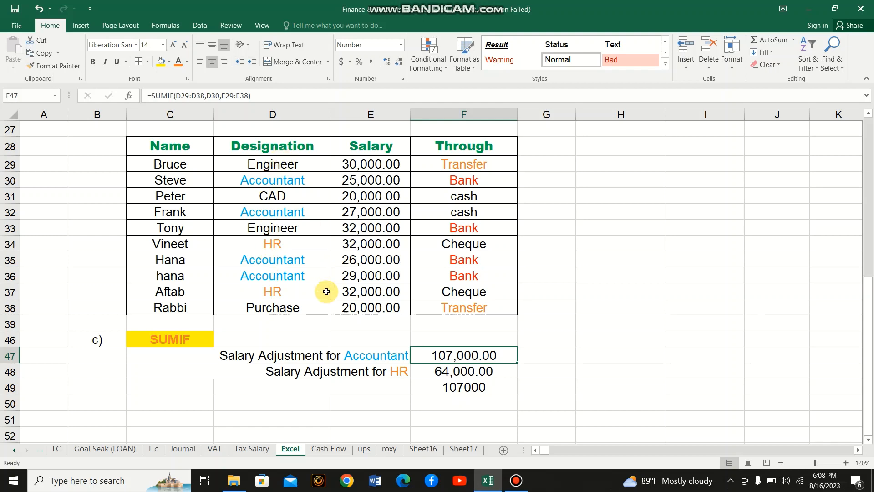
key(Down)
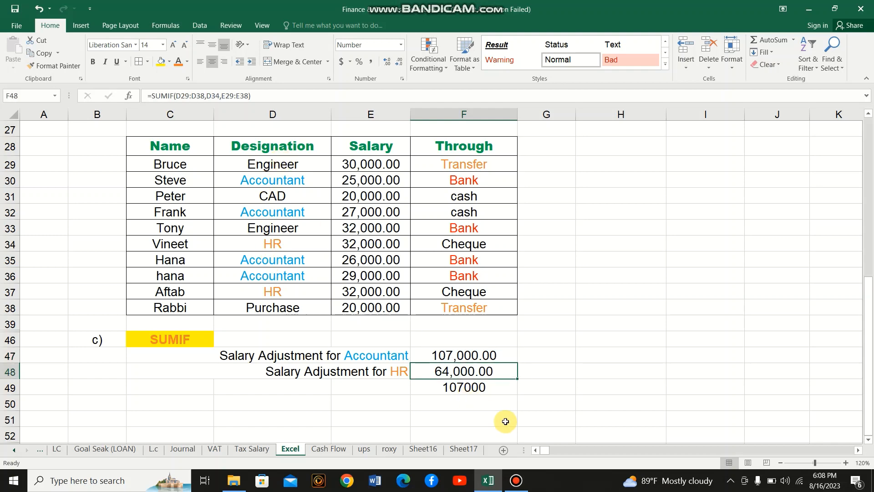
click(483, 389)
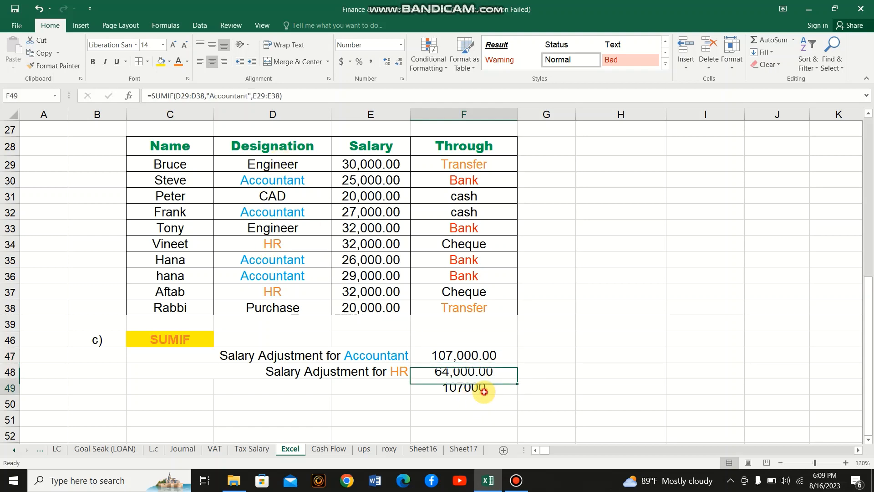